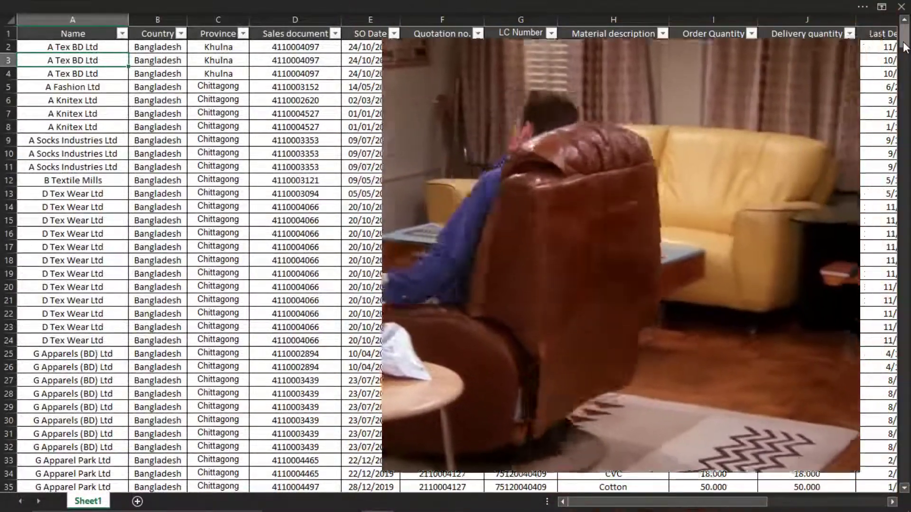
{"action": "left_click_drag", "start_coordinate": [905, 44], "coordinate": [906, 471]}
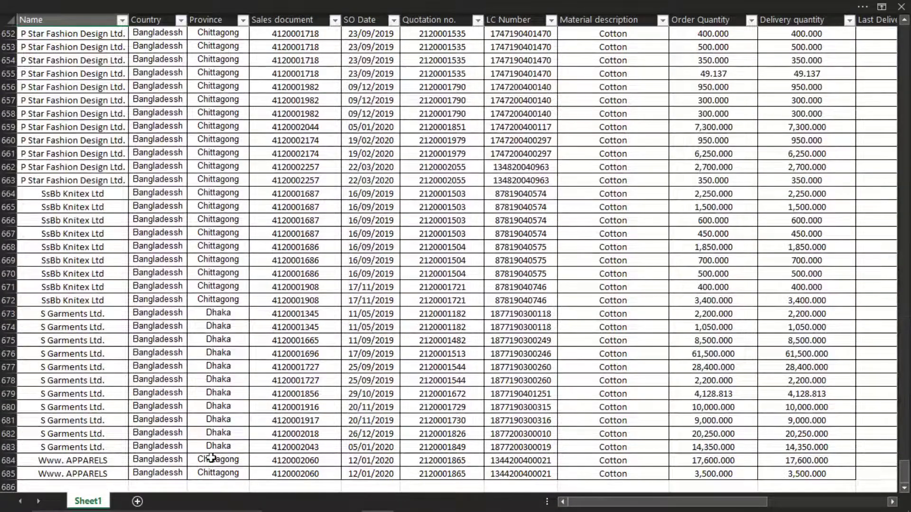
{"action": "left_click", "coordinate": [5, 473]}
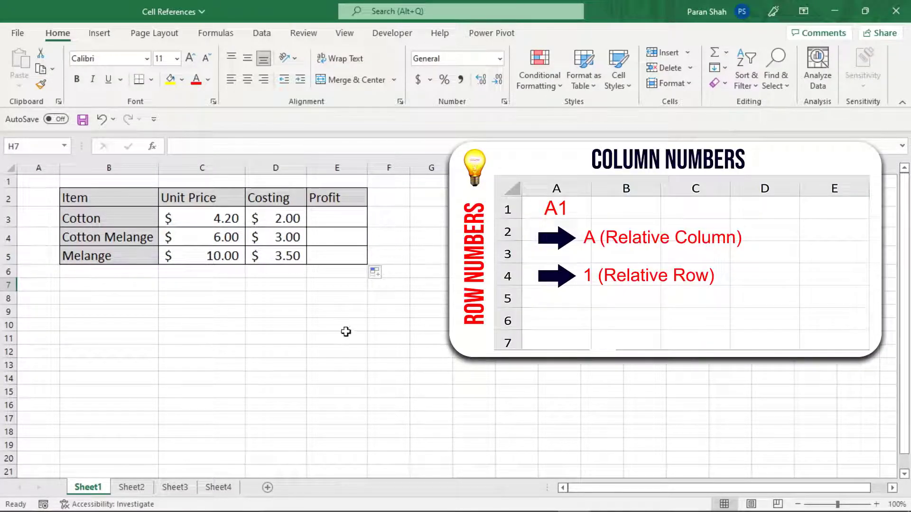
Step: Enter the formula =C3-D3 in cell E3 to calculate the Cotton profit from unit price and costing
{"action": "left_click", "coordinate": [324, 214]}
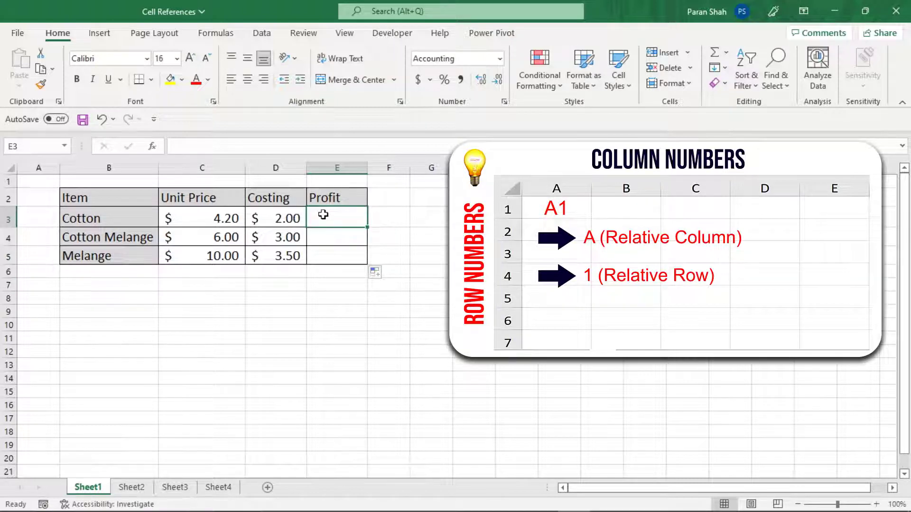
{"action": "double_click", "coordinate": [324, 215]}
{"action": "type", "text": "="}
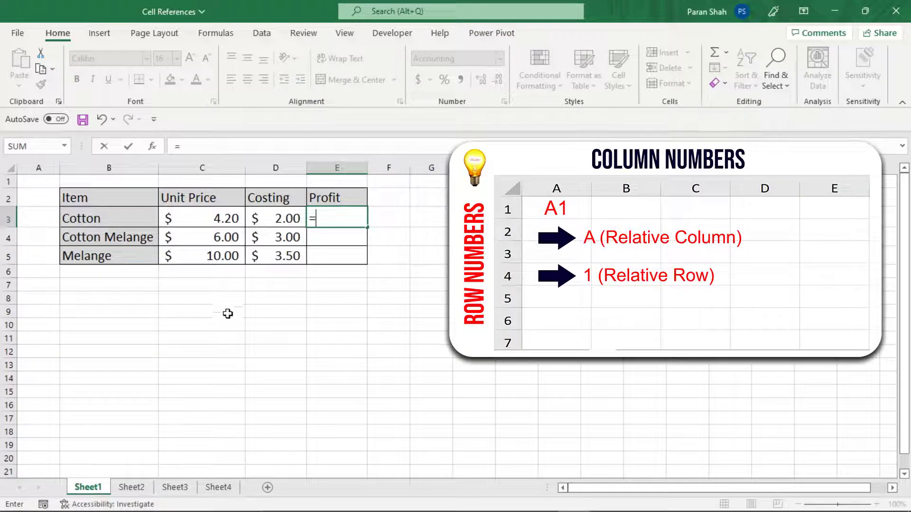
{"action": "left_click", "coordinate": [213, 221]}
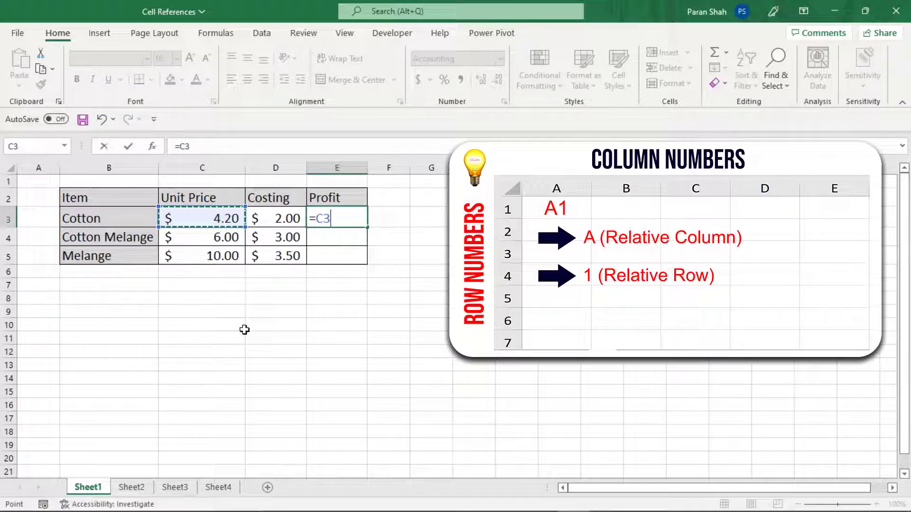
{"action": "type", "text": "-"}
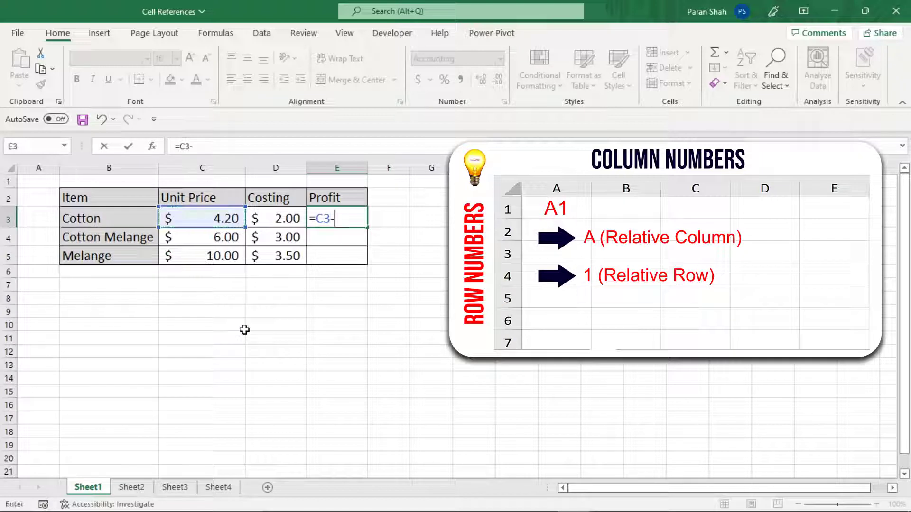
{"action": "left_click", "coordinate": [275, 223]}
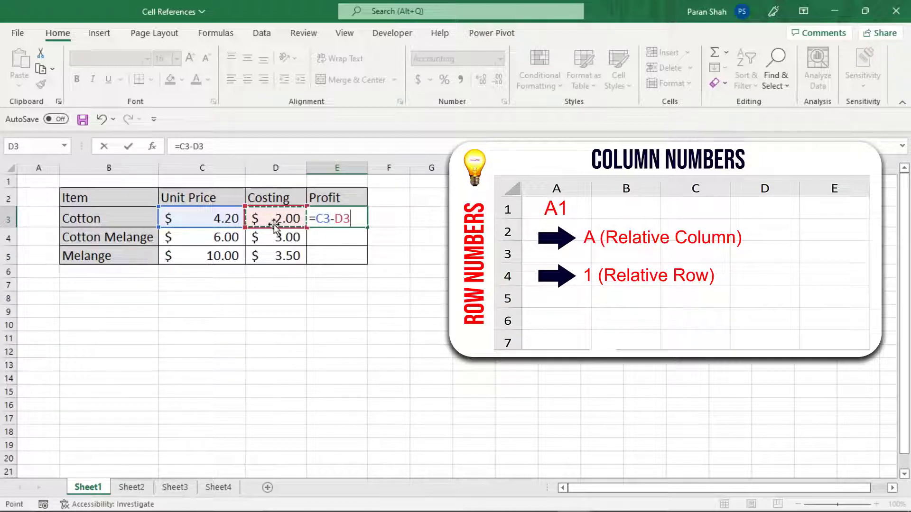
{"action": "key", "text": "Return"}
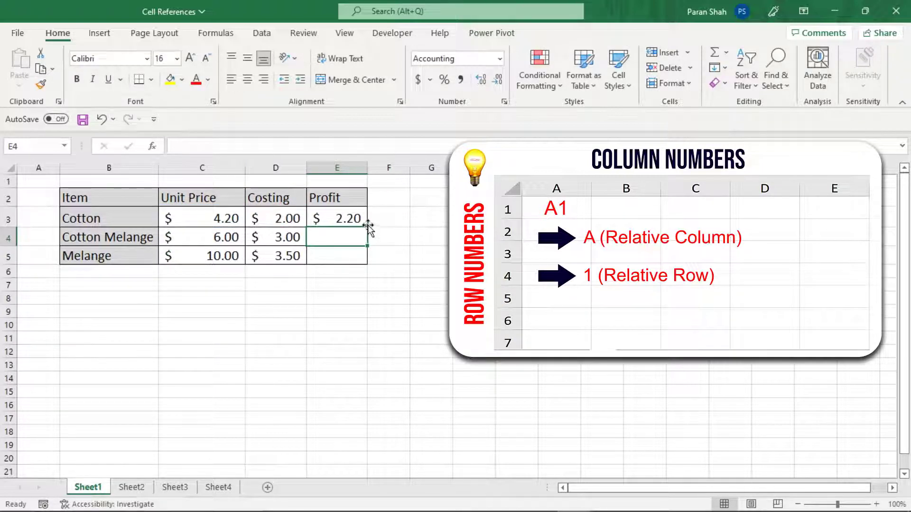
Step: Fill the E3 profit formula down to E5 and inspect the copied formulas in E5 and E4
{"action": "left_click", "coordinate": [359, 212]}
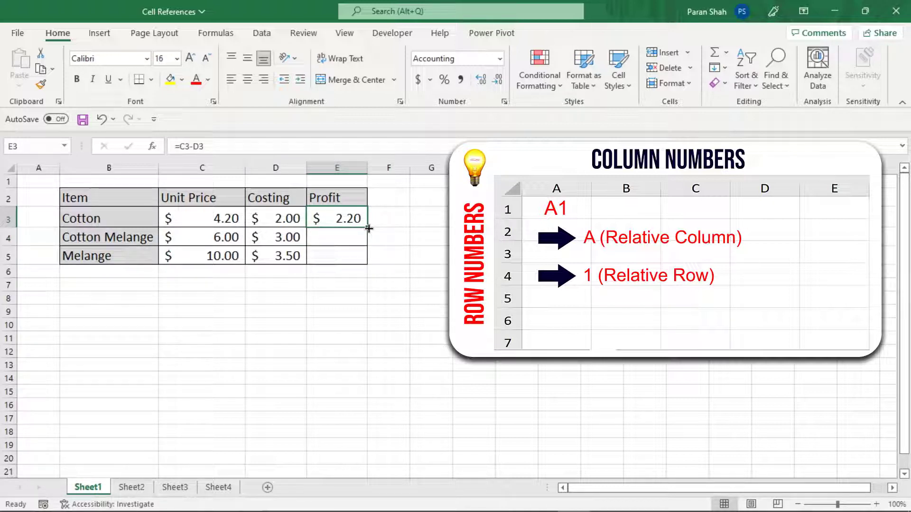
{"action": "left_click_drag", "start_coordinate": [368, 229], "coordinate": [368, 264]}
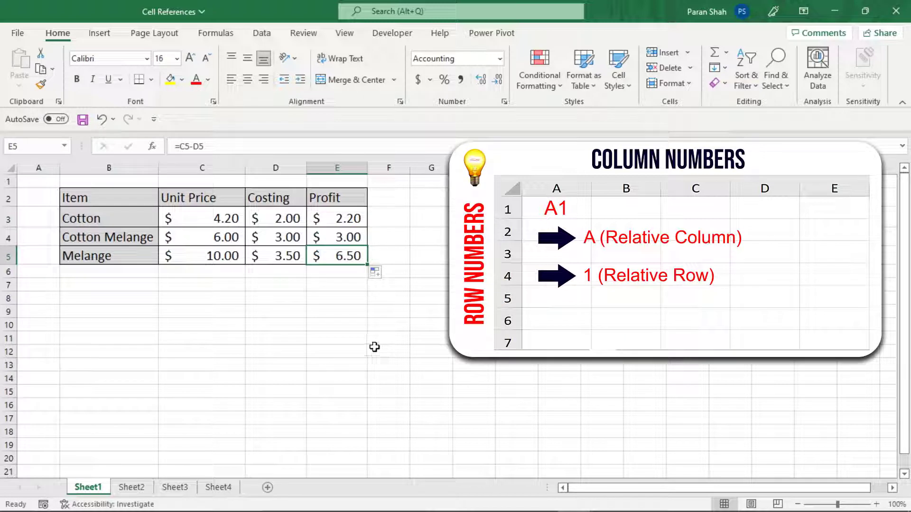
{"action": "double_click", "coordinate": [345, 256]}
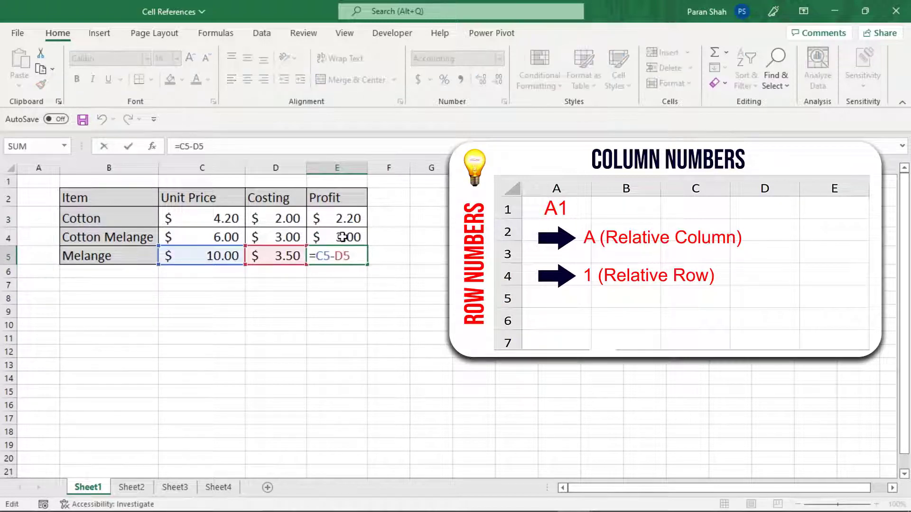
{"action": "double_click", "coordinate": [349, 237]}
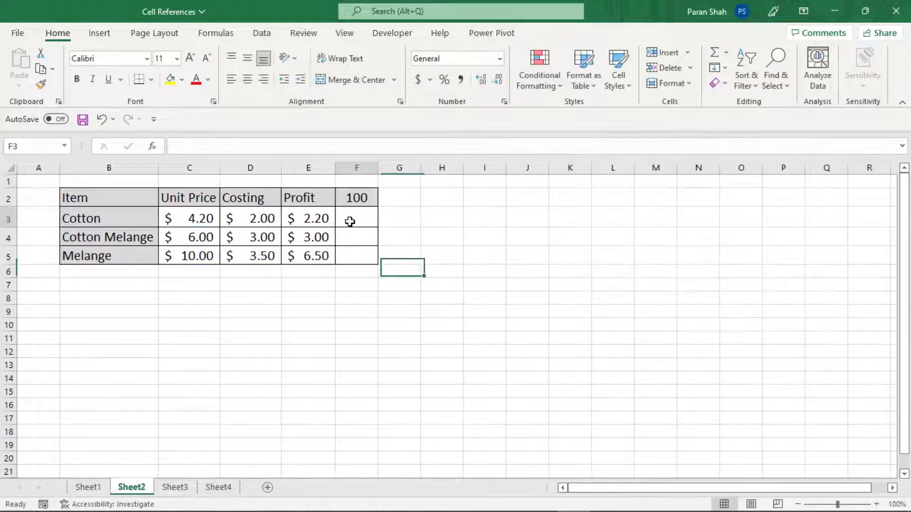
Step: Enter the formula =E3/F2 in cell F3 to divide the Cotton profit by the value in the column's header
{"action": "left_click", "coordinate": [349, 222]}
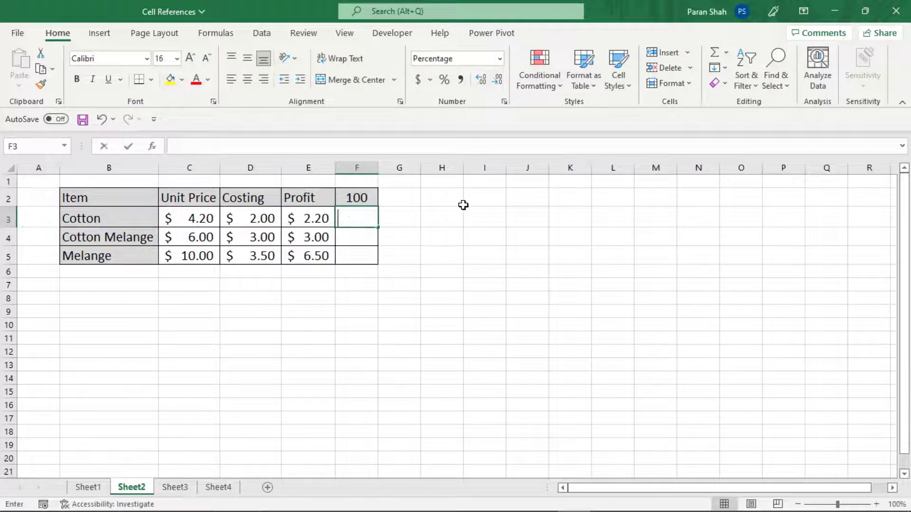
{"action": "key", "text": "F2"}
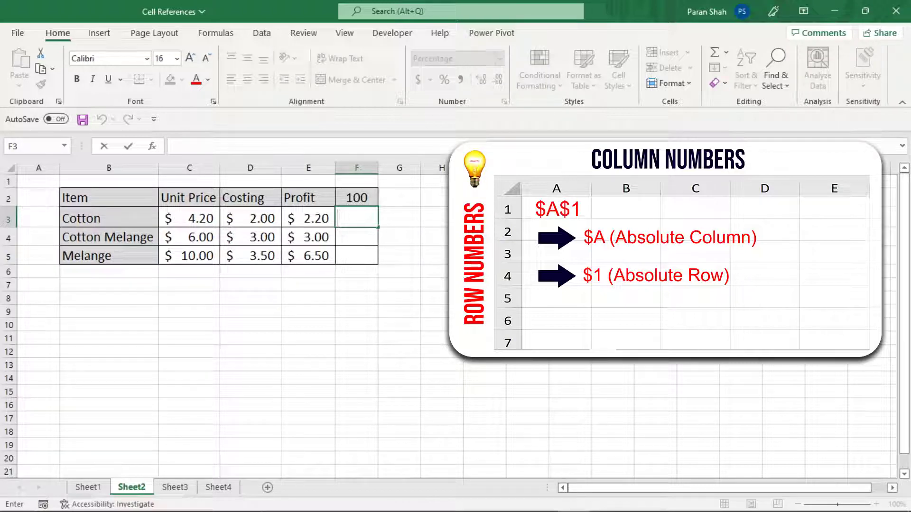
{"action": "type", "text": "="}
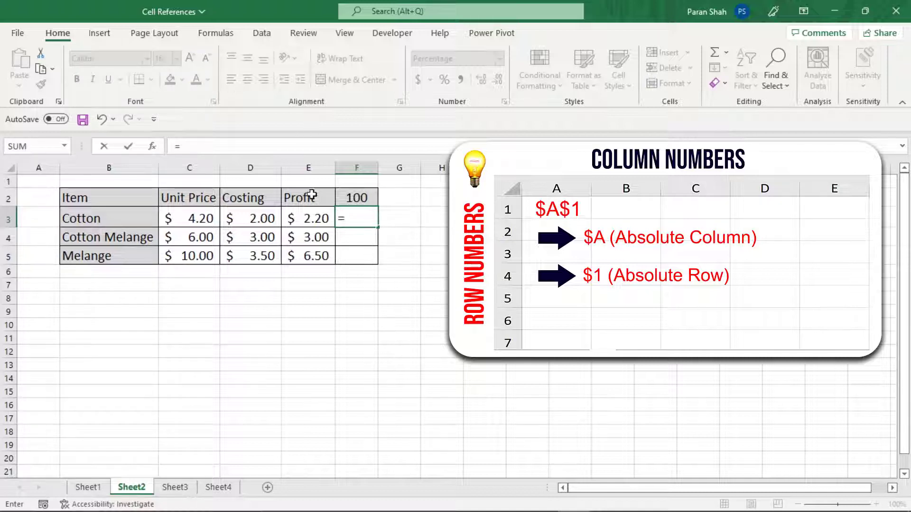
{"action": "left_click", "coordinate": [311, 217]}
{"action": "left_click", "coordinate": [357, 196]}
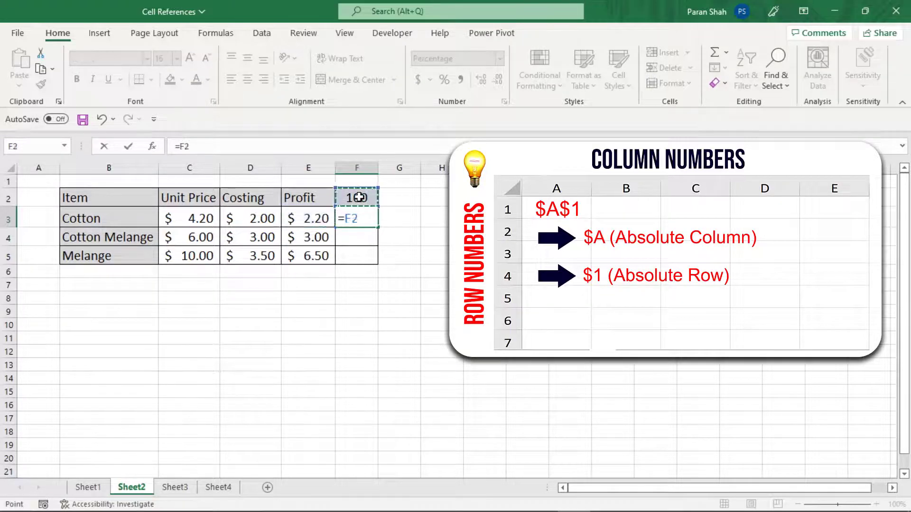
{"action": "left_click", "coordinate": [314, 218]}
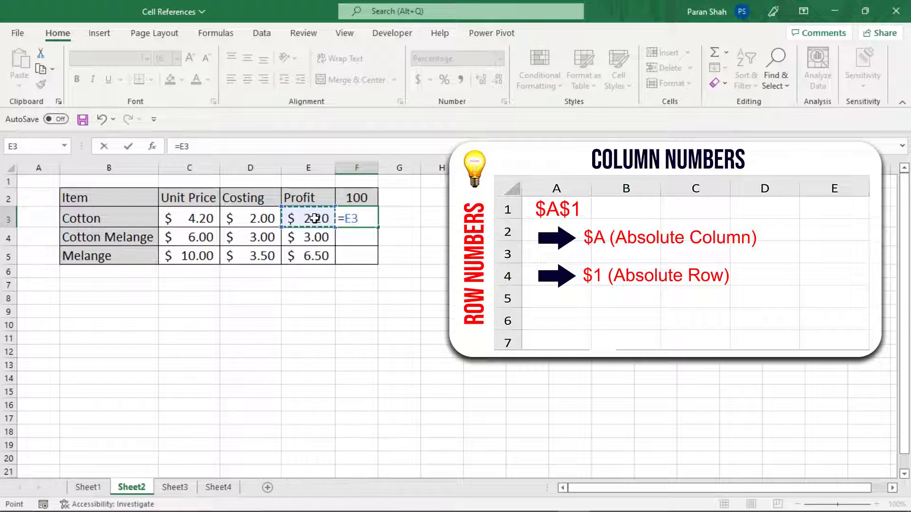
{"action": "type", "text": "/"}
{"action": "left_click", "coordinate": [354, 198]}
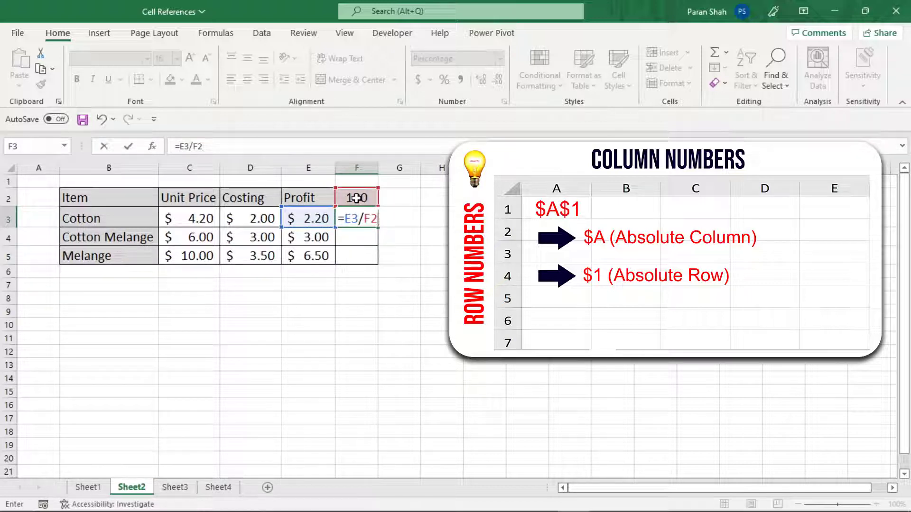
{"action": "key", "text": "Return"}
Step: Fill the F3 formula down to F5 and autofit the width of column F
{"action": "left_click", "coordinate": [372, 219]}
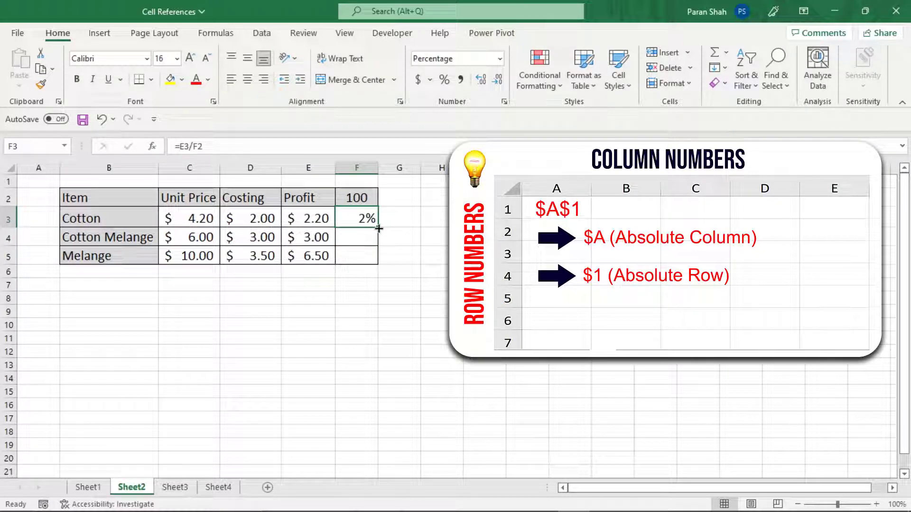
{"action": "left_click_drag", "start_coordinate": [378, 229], "coordinate": [378, 262]}
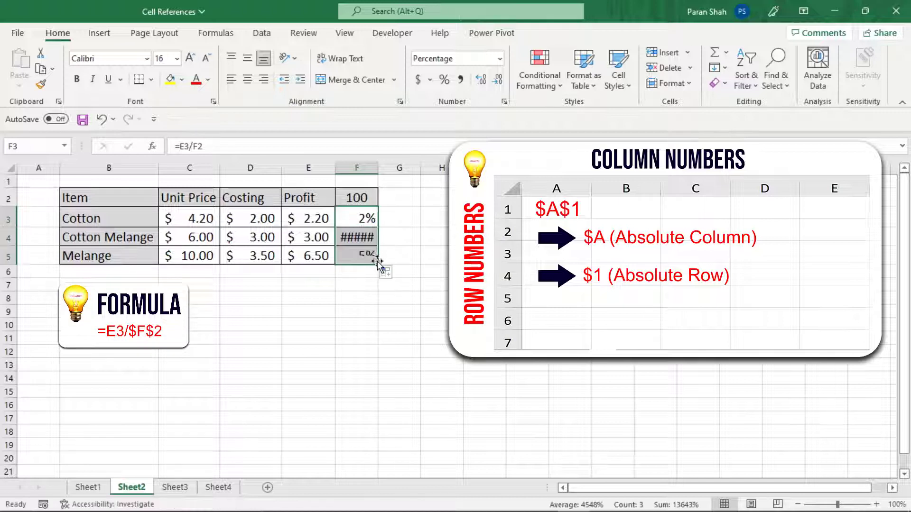
{"action": "double_click", "coordinate": [378, 167]}
{"action": "left_click", "coordinate": [418, 231]}
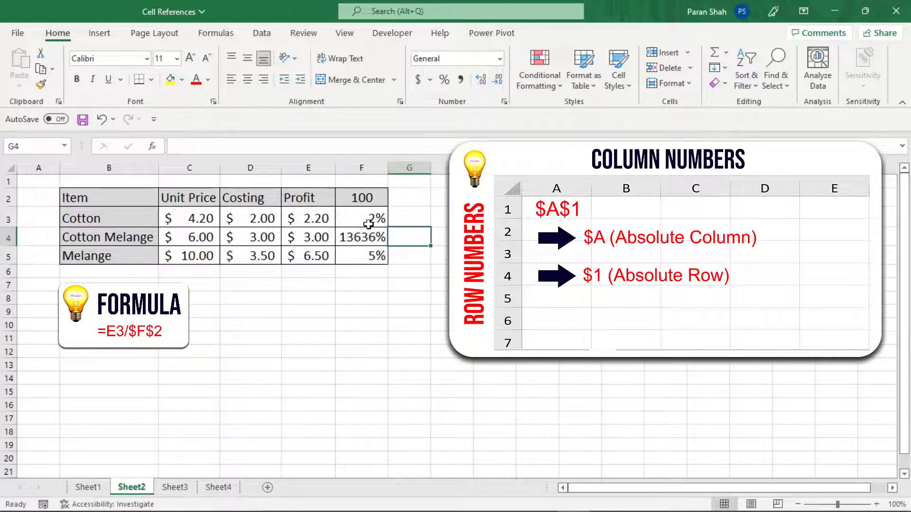
Step: Make the F2 reference in cell F3 absolute so the formula reads =E3/$F$2, and fill it down to F5
{"action": "double_click", "coordinate": [369, 221]}
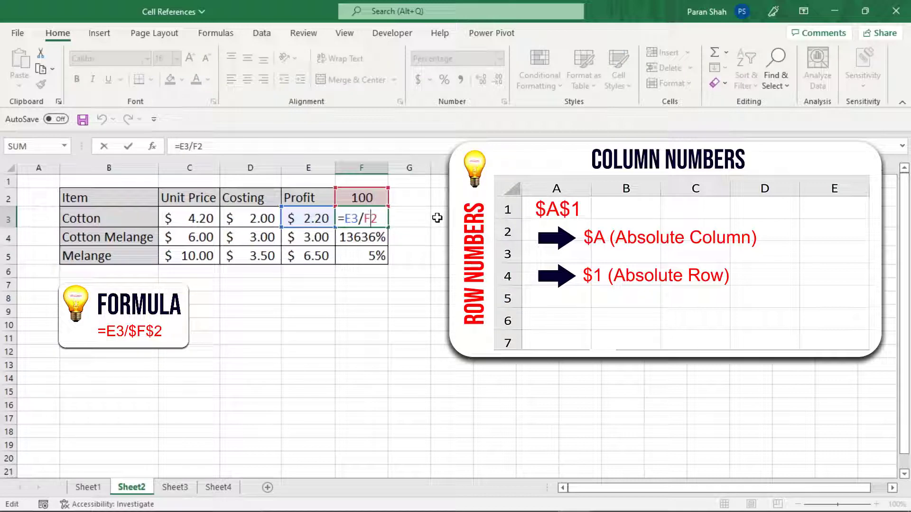
{"action": "key", "text": "F4"}
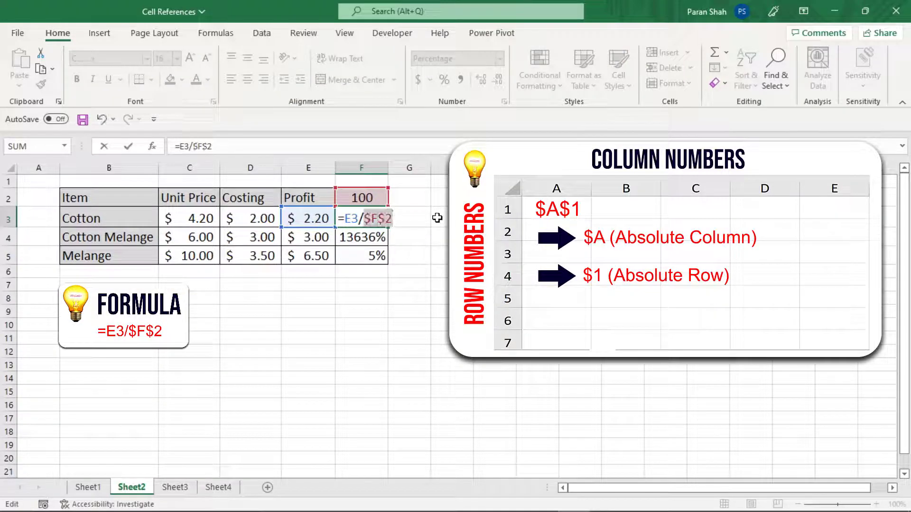
{"action": "key", "text": "Return"}
{"action": "left_click", "coordinate": [376, 217]}
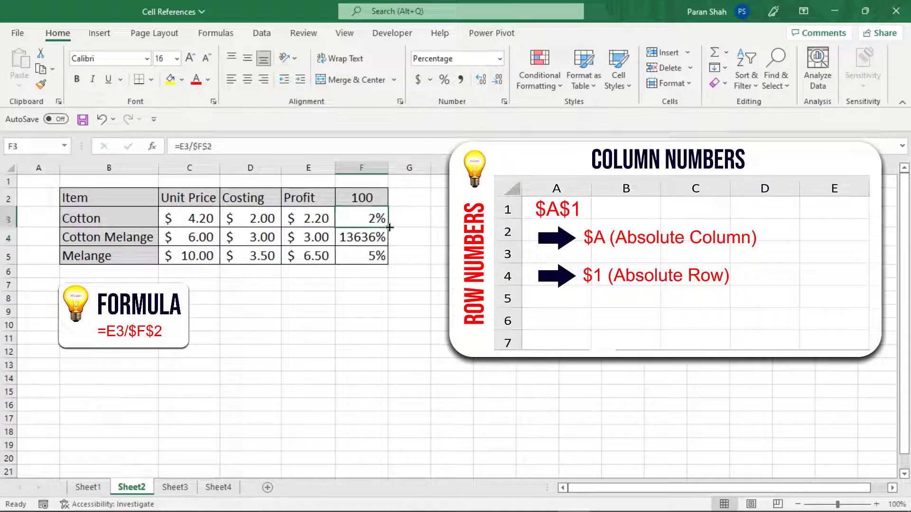
{"action": "left_click_drag", "start_coordinate": [387, 229], "coordinate": [387, 265]}
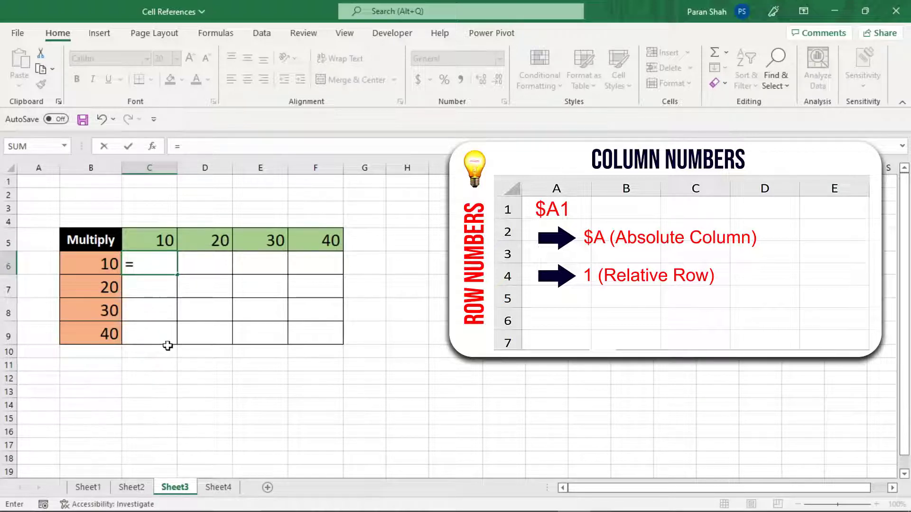
Step: Complete the formula =C5*B6 in cell C6 of the multiplication table
{"action": "left_click", "coordinate": [152, 244]}
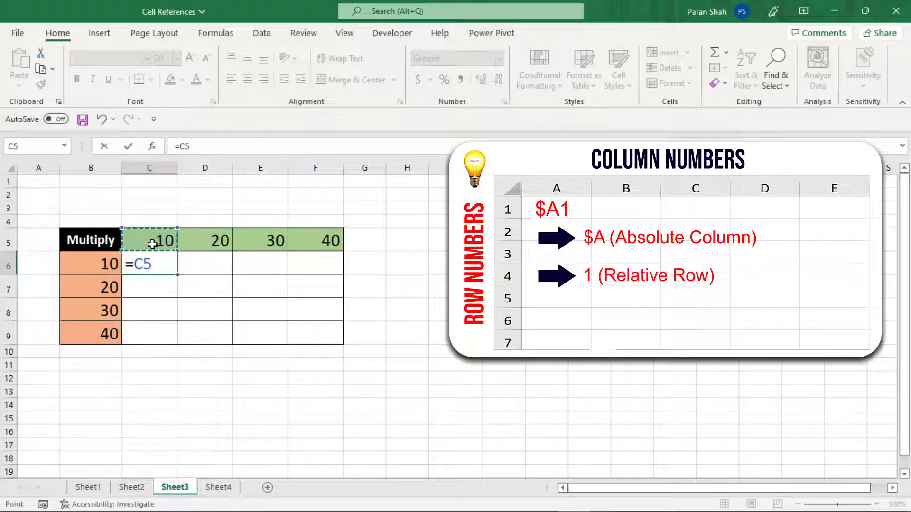
{"action": "type", "text": "*"}
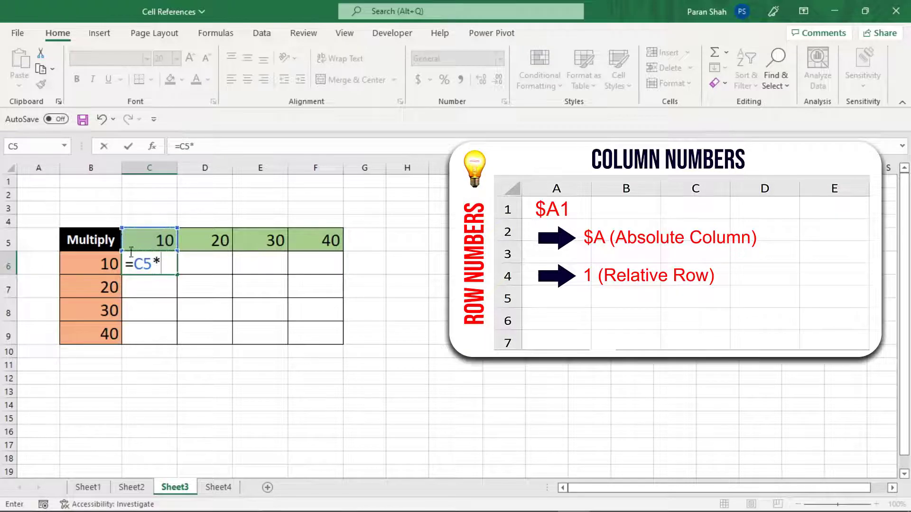
{"action": "left_click", "coordinate": [107, 264]}
{"action": "key", "text": "Return"}
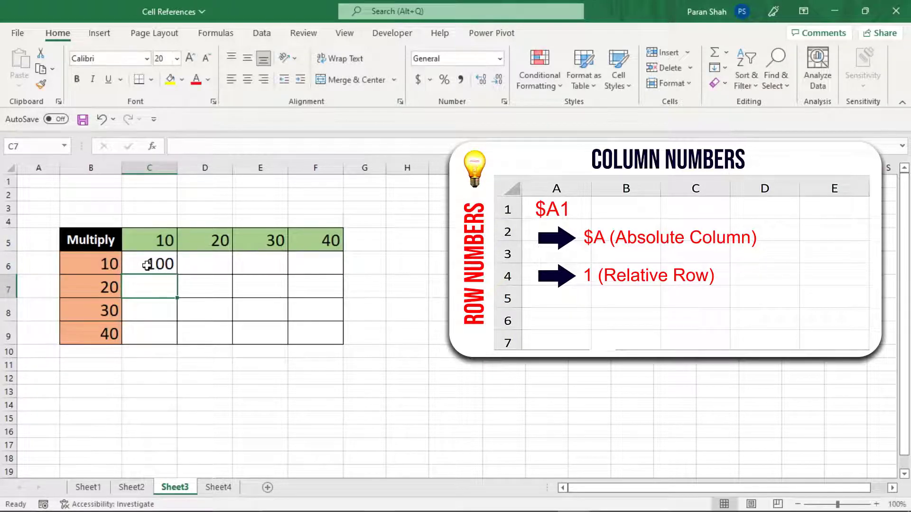
Step: Check the references in the C6 formula and fill it across row 6 to F6
{"action": "double_click", "coordinate": [151, 263]}
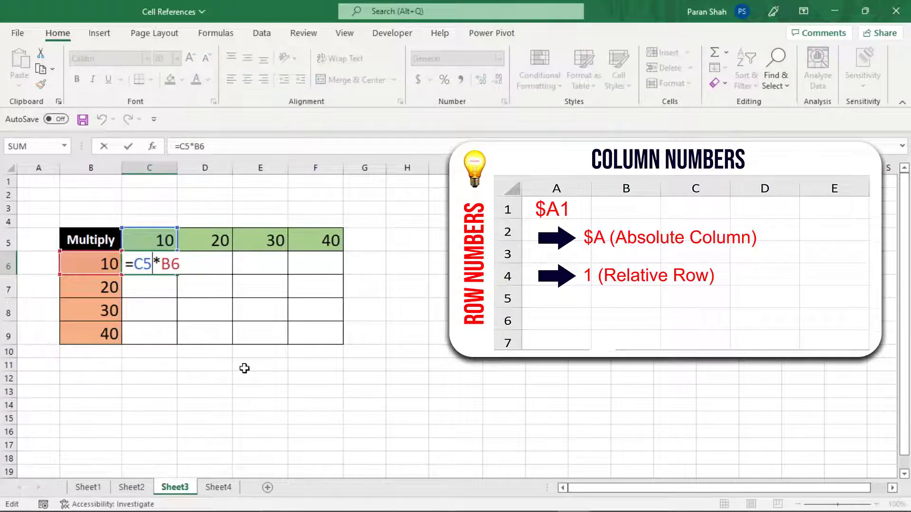
{"action": "key", "text": "Return"}
{"action": "left_click", "coordinate": [169, 261]}
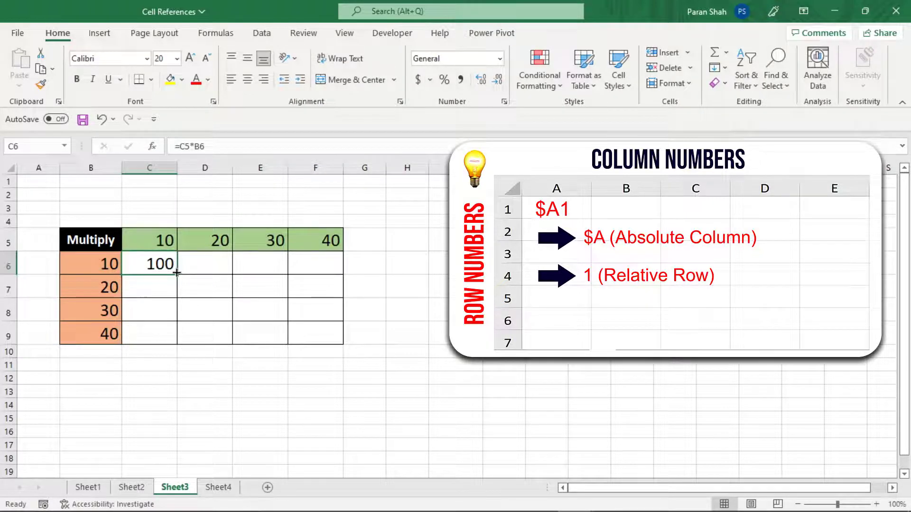
{"action": "left_click_drag", "start_coordinate": [177, 274], "coordinate": [337, 271]}
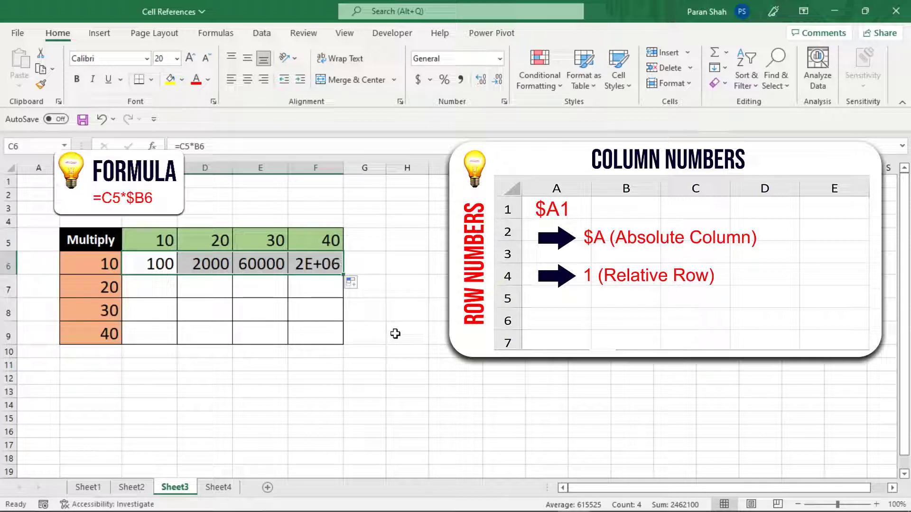
Step: Lock column B in the C6 formula so that it reads =C5*$B6, and reselect the cell
{"action": "double_click", "coordinate": [150, 267]}
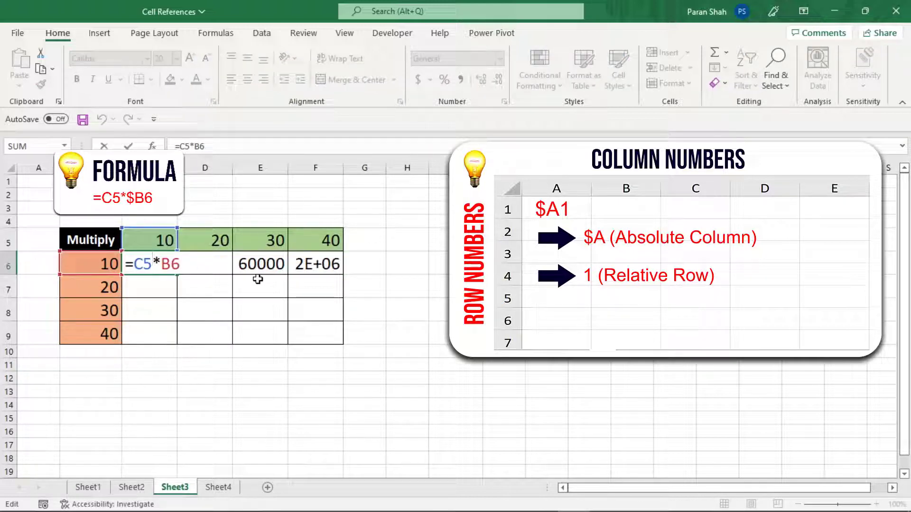
{"action": "key", "text": "Right"}
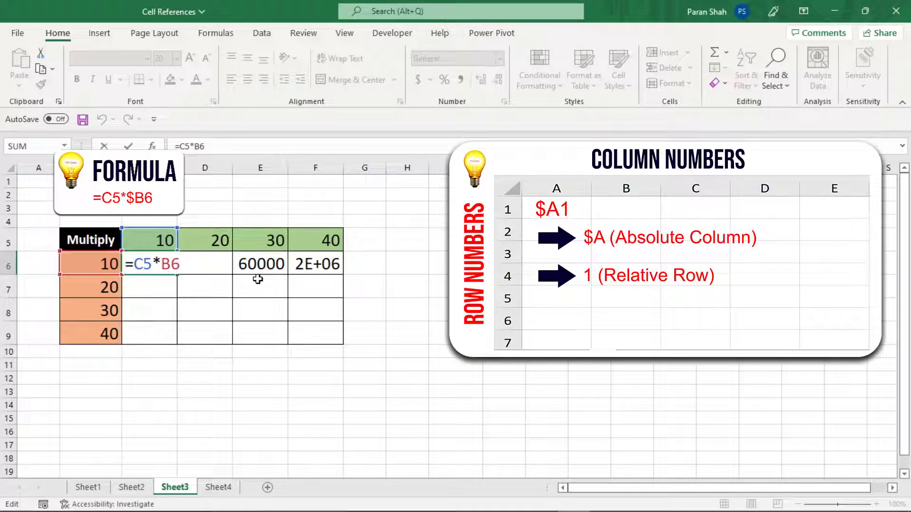
{"action": "type", "text": "$"}
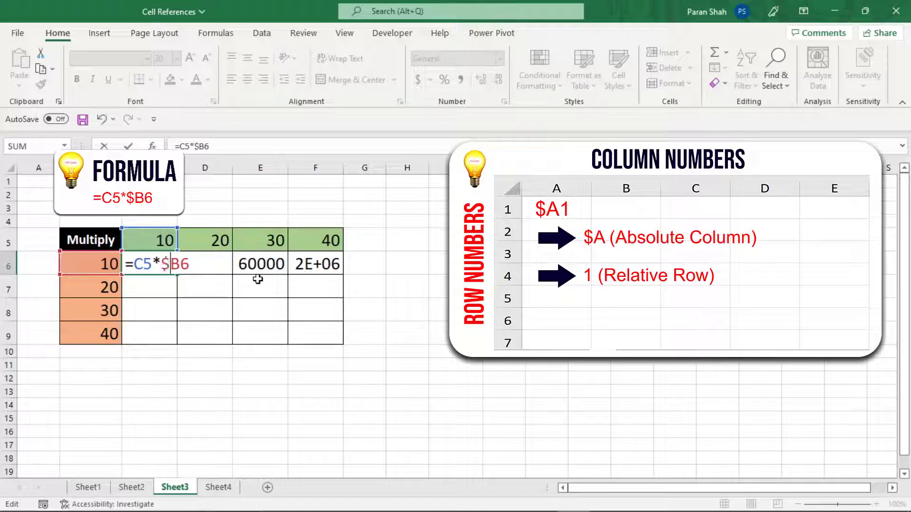
{"action": "key", "text": "Return"}
{"action": "left_click", "coordinate": [159, 264]}
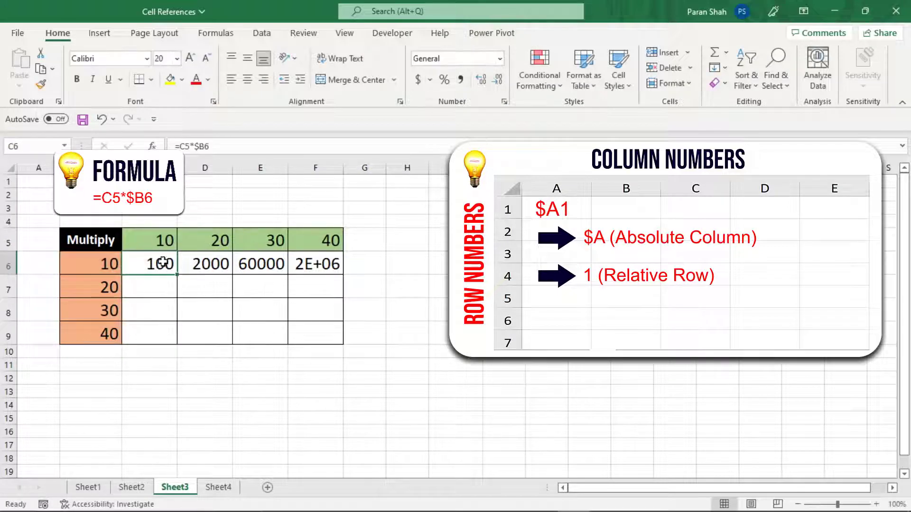
Step: Fill the C6 formula =C5*$B6 across row 6 to F6, and fill it down column C to C9
{"action": "left_click_drag", "start_coordinate": [178, 274], "coordinate": [335, 282]}
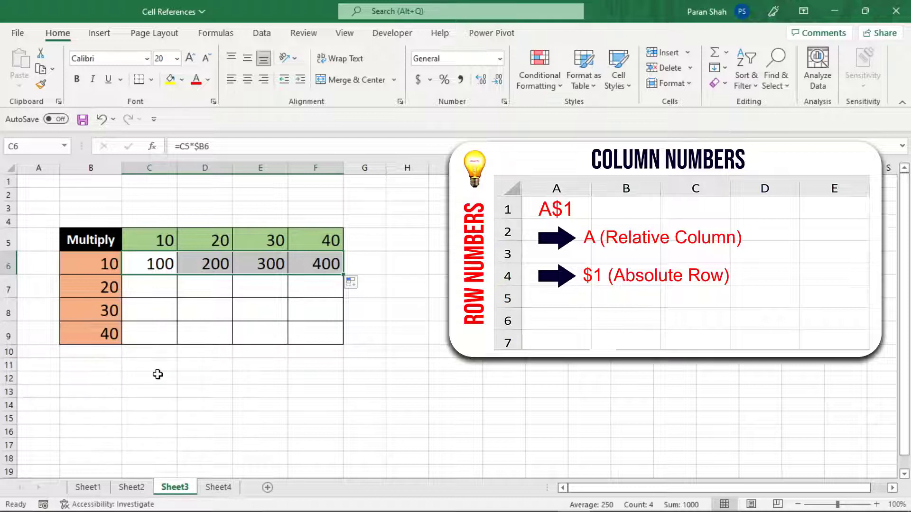
{"action": "left_click", "coordinate": [169, 267]}
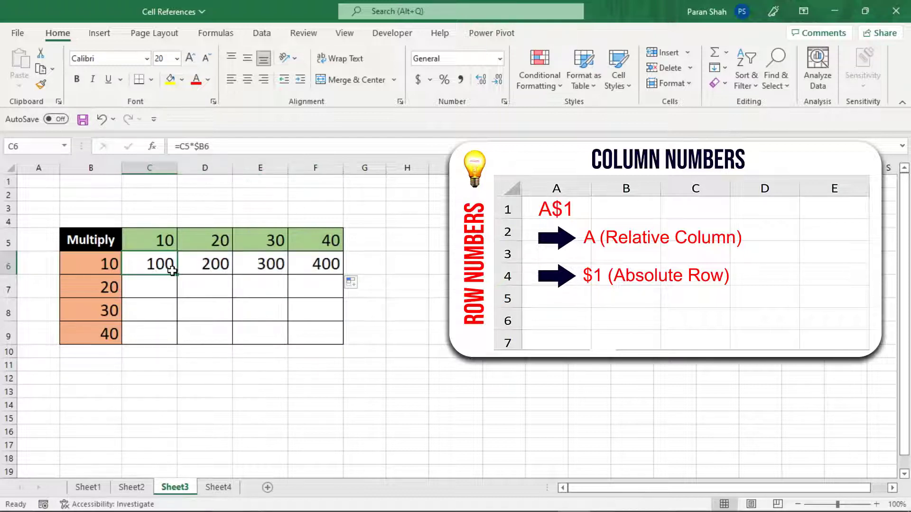
{"action": "left_click_drag", "start_coordinate": [177, 274], "coordinate": [174, 340]}
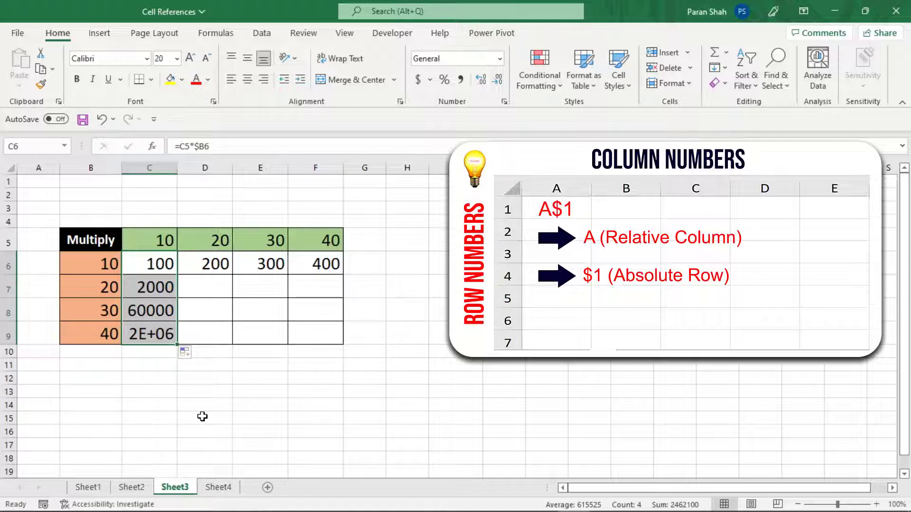
Step: Lock row 5 in the C6 formula so that it reads =C$5*$B6, and fill it through the whole table to F9
{"action": "left_click", "coordinate": [160, 263]}
{"action": "double_click", "coordinate": [160, 264]}
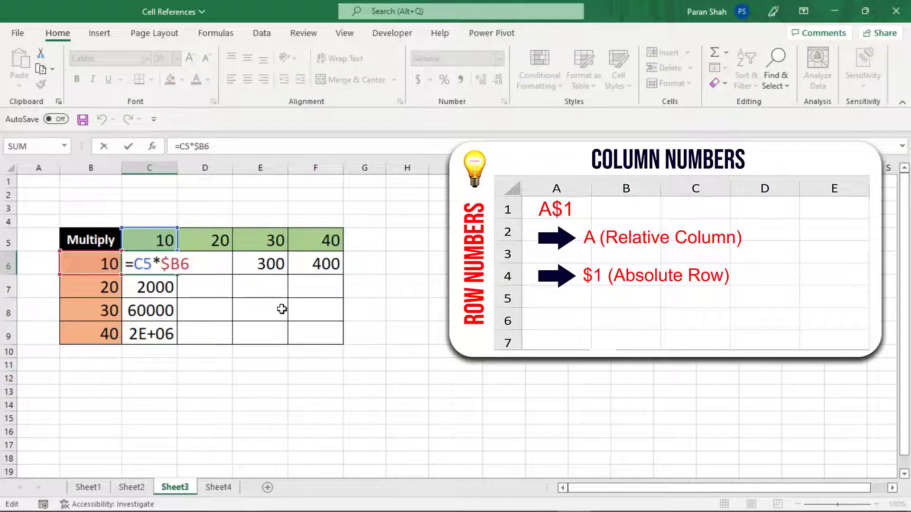
{"action": "key", "text": "Left"}
{"action": "key", "text": "Left"}
{"action": "type", "text": "$"}
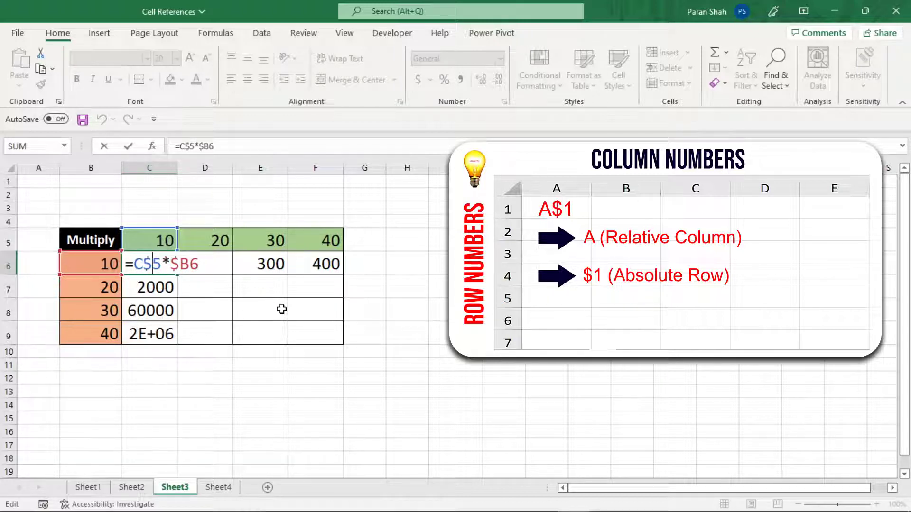
{"action": "key", "text": "Return"}
{"action": "left_click", "coordinate": [175, 261]}
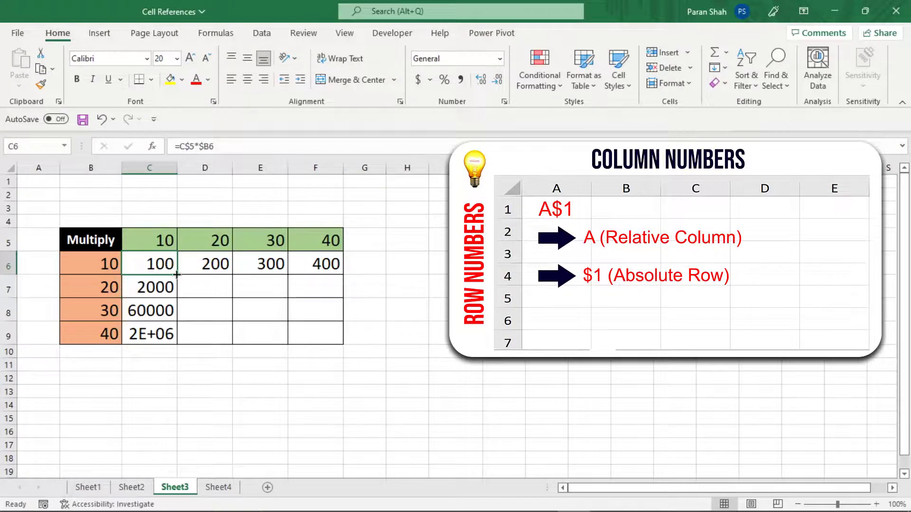
{"action": "left_click_drag", "start_coordinate": [177, 274], "coordinate": [330, 338]}
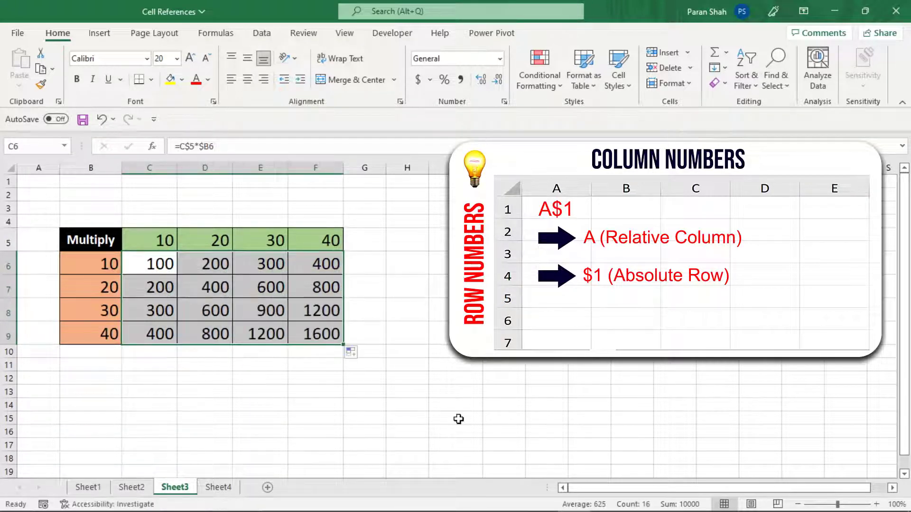